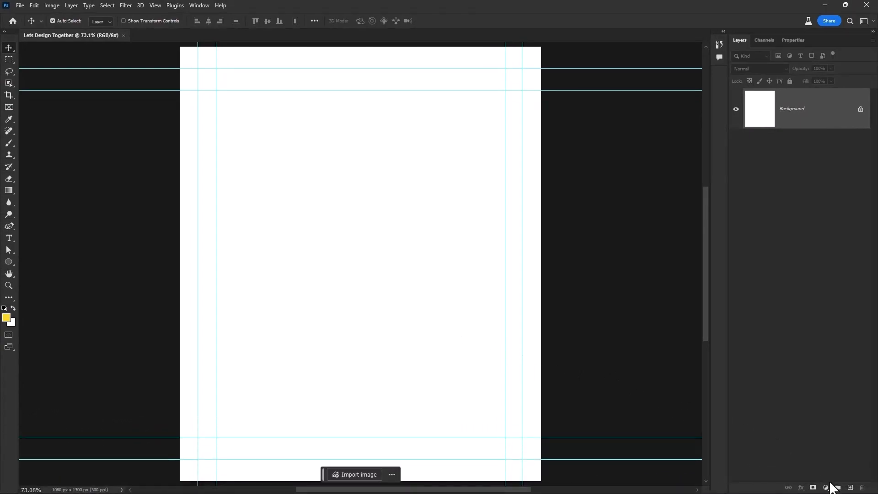
- Add a near-black solid color fill layer above the background and lock it
{"action": "left_click", "coordinate": [826, 488]}
{"action": "left_click", "coordinate": [839, 330]}
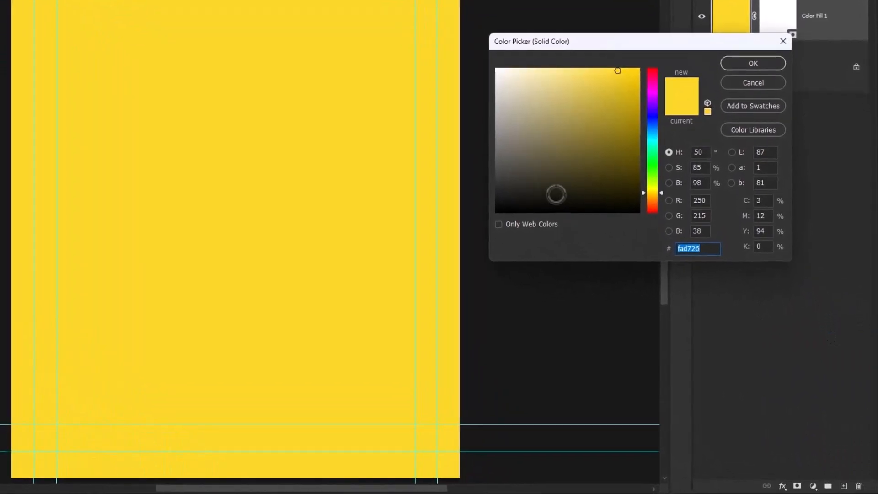
{"action": "left_click_drag", "start_coordinate": [608, 244], "coordinate": [555, 254]}
{"action": "left_click", "coordinate": [751, 64]}
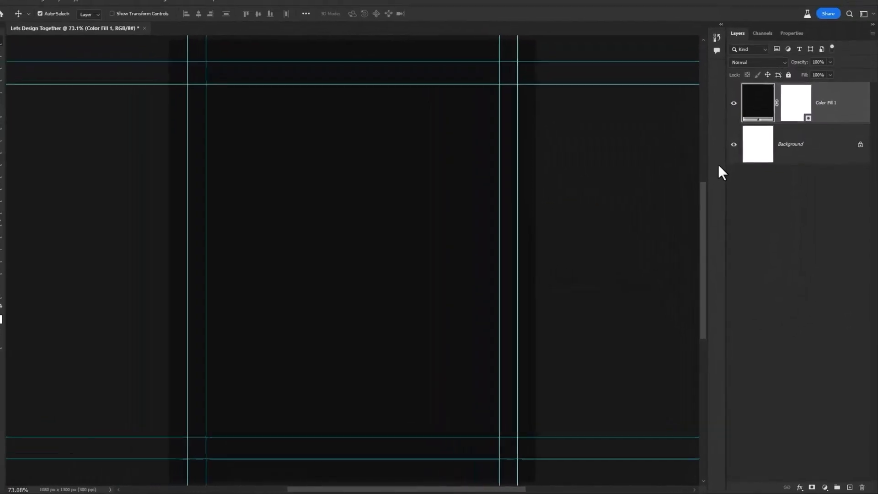
{"action": "left_click", "coordinate": [788, 91]}
{"action": "left_click", "coordinate": [790, 82]}
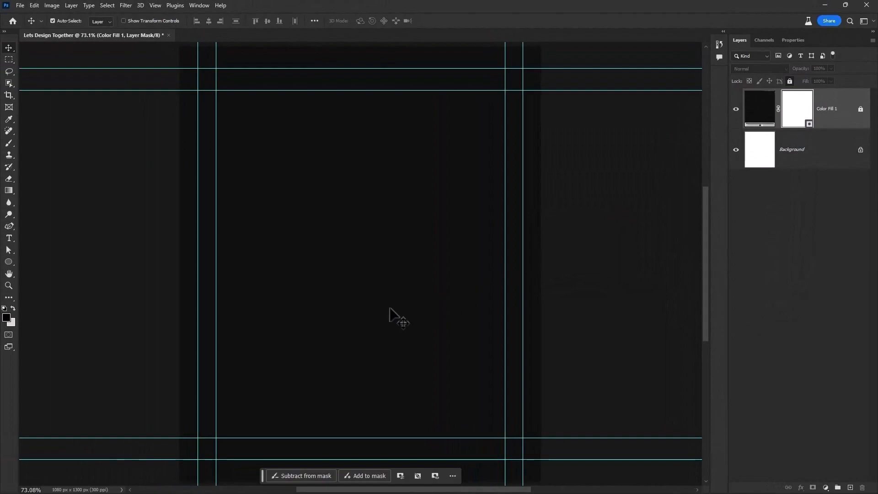
{"action": "left_click", "coordinate": [354, 320]}
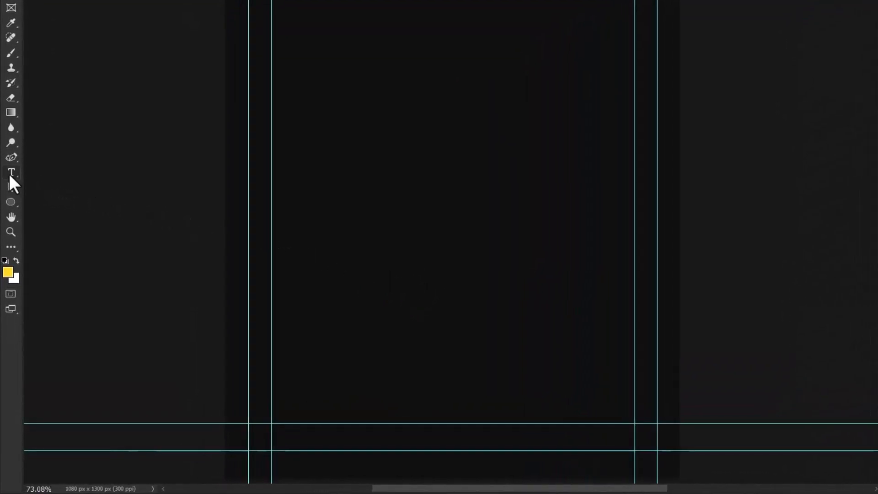
- Add the text "JUST DO IT" in the upper half of the canvas and color it white (ffffff)
{"action": "left_click", "coordinate": [12, 173]}
{"action": "left_click", "coordinate": [337, 187]}
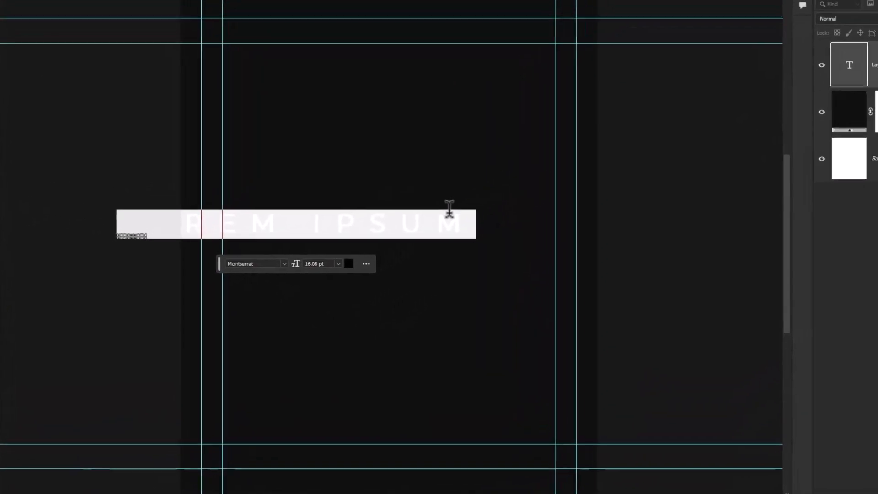
{"action": "type", "text": "JUST DO IT"}
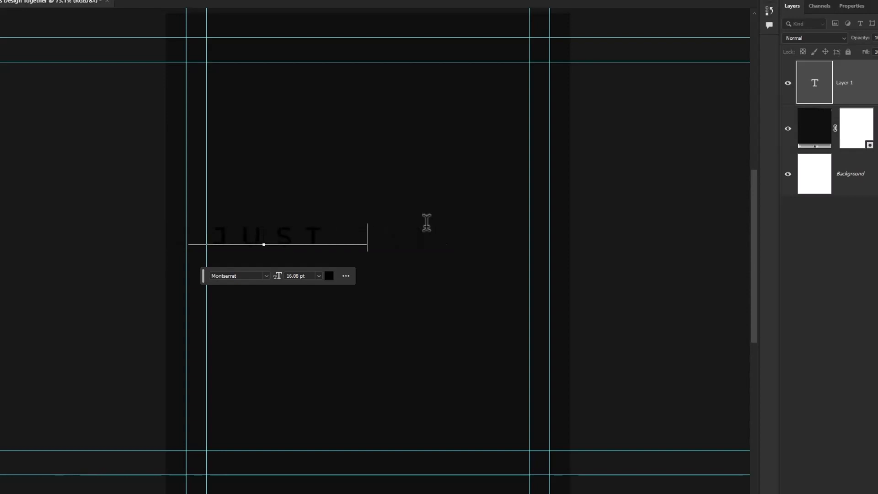
{"action": "key", "text": "ctrl+a"}
{"action": "left_click", "coordinate": [329, 275]}
{"action": "type", "text": "ffffff"}
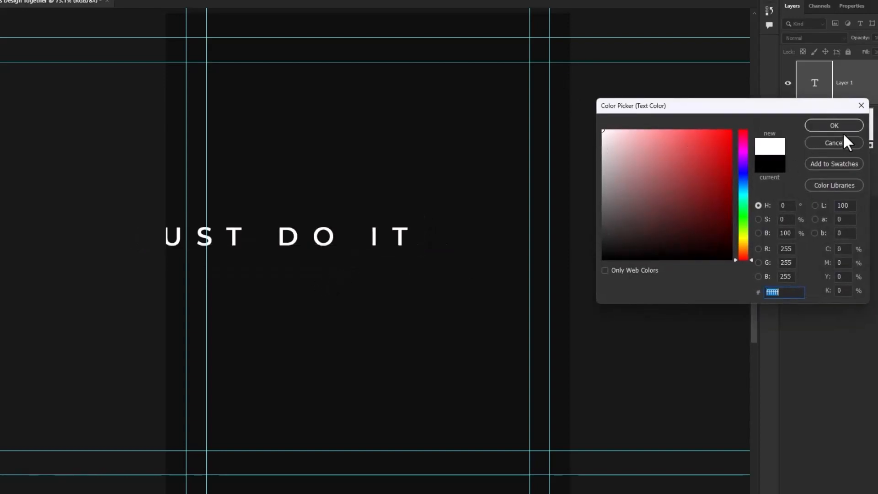
{"action": "left_click", "coordinate": [844, 130]}
- Set the text's tracking to 0, change its font to Morganite ExtraBold, and turn off Faux Bold
{"action": "key", "text": "ctrl+t"}
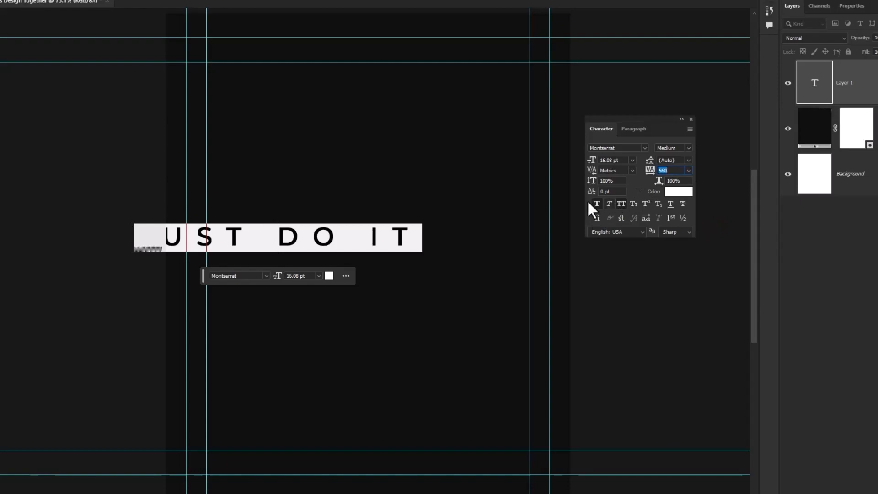
{"action": "type", "text": "0"}
{"action": "key", "text": "Return"}
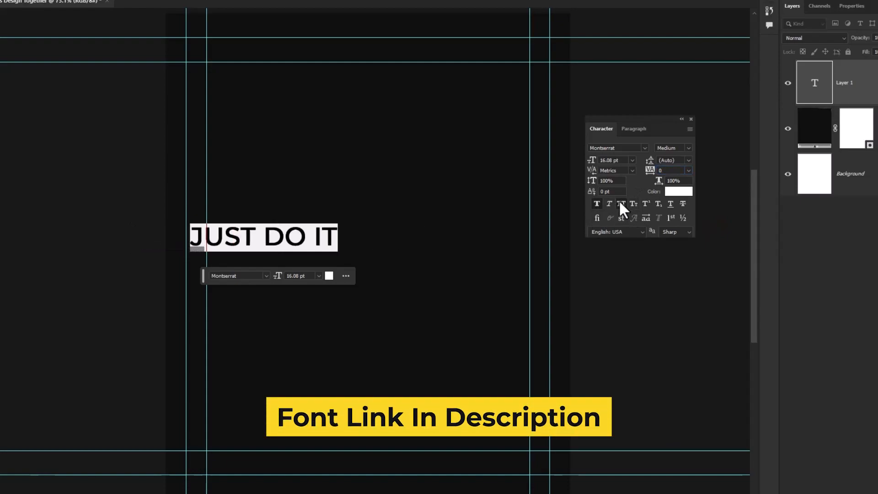
{"action": "left_click", "coordinate": [624, 147]}
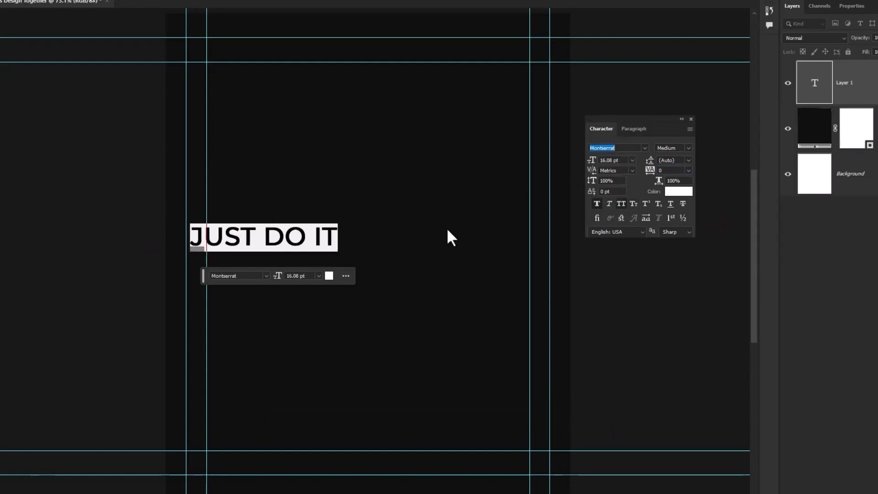
{"action": "type", "text": "morg"}
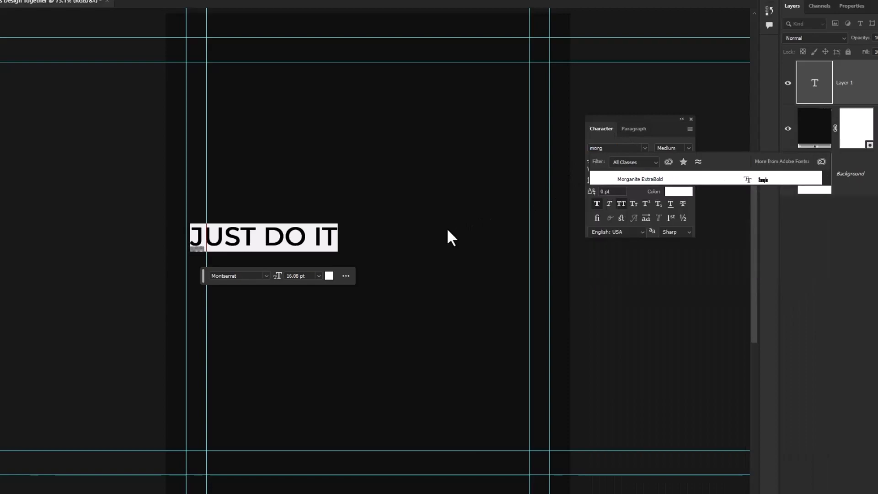
{"action": "key", "text": "Return"}
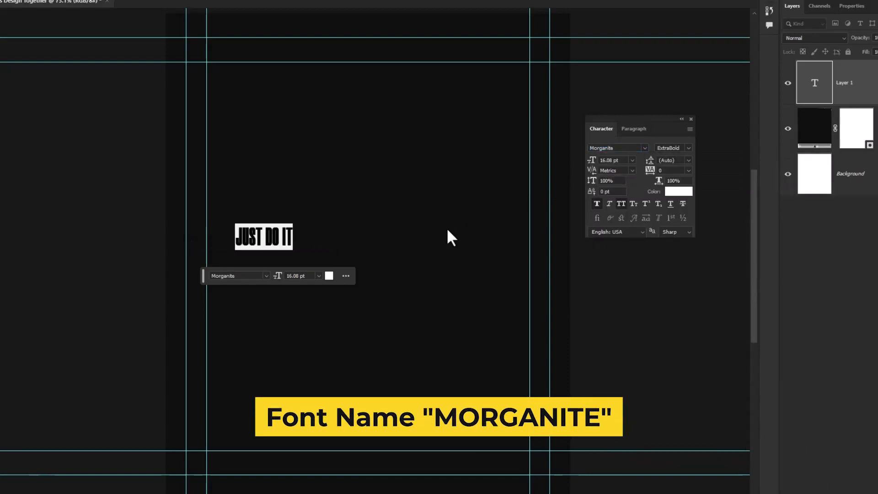
{"action": "left_click", "coordinate": [597, 204]}
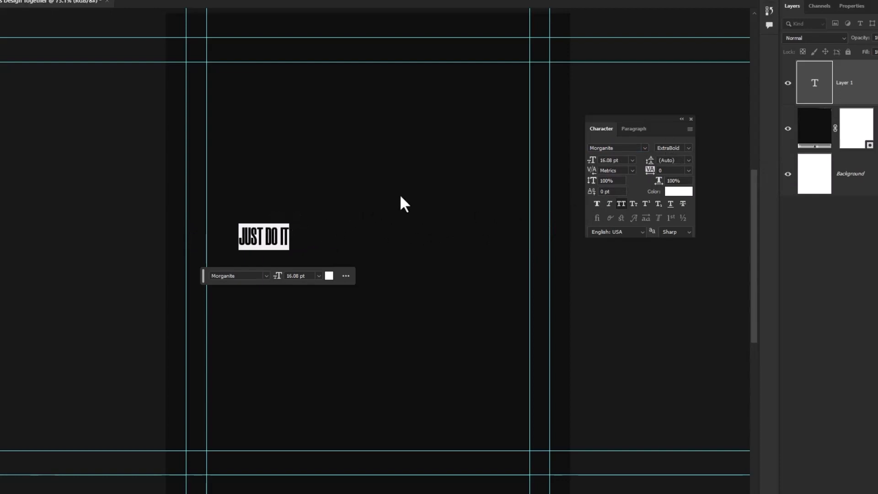
{"action": "key", "text": "ctrl+Return"}
- Scale the text up to about 85 pt and place it across the upper part of the poster
{"action": "key", "text": "ctrl+t"}
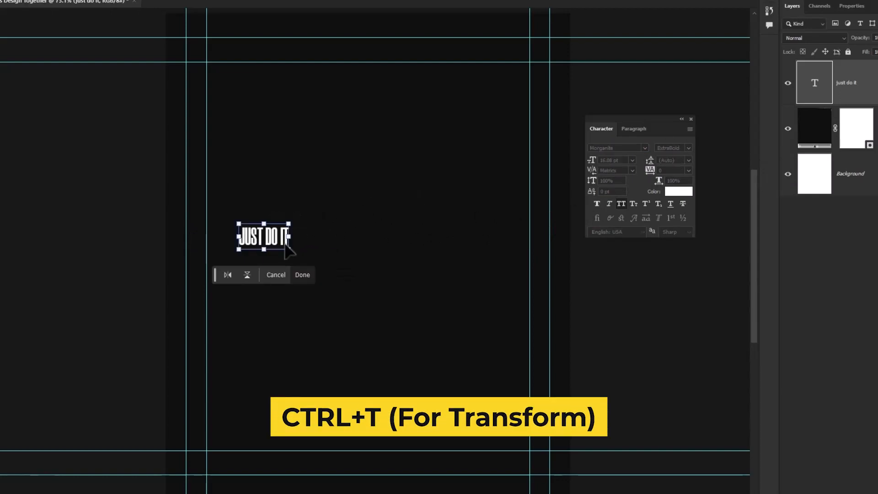
{"action": "left_click_drag", "start_coordinate": [288, 249], "coordinate": [462, 342]}
{"action": "left_click_drag", "start_coordinate": [397, 293], "coordinate": [399, 177]}
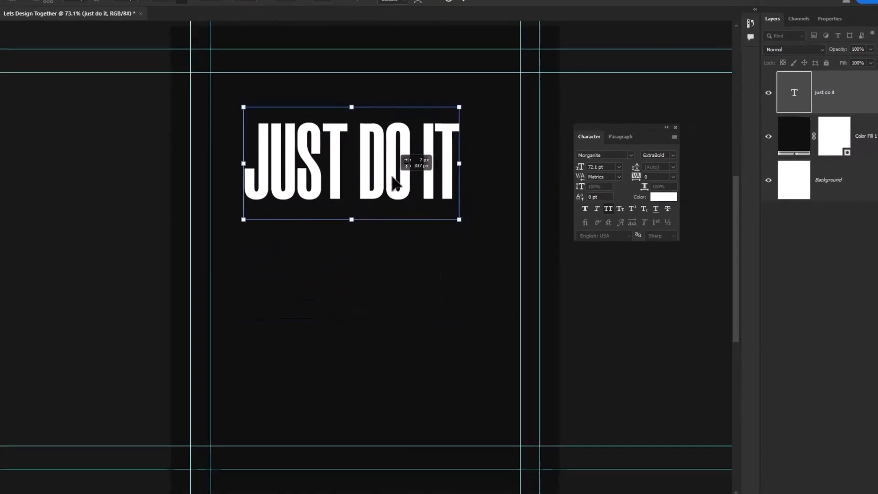
{"action": "left_click_drag", "start_coordinate": [459, 218], "coordinate": [494, 241]}
{"action": "key", "text": "Return"}
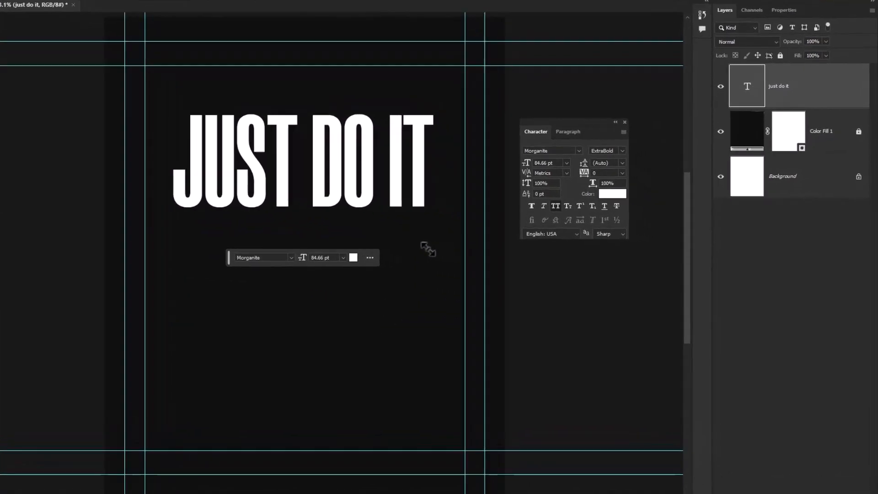
- Convert the text to a shape and stretch its letters straight down by their lower anchor points to about 791 px tall
{"action": "right_click", "coordinate": [830, 75]}
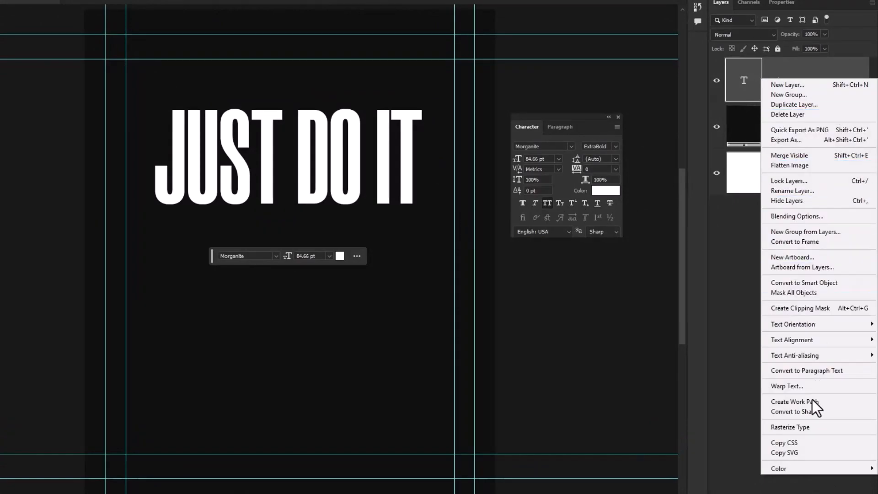
{"action": "left_click", "coordinate": [812, 412]}
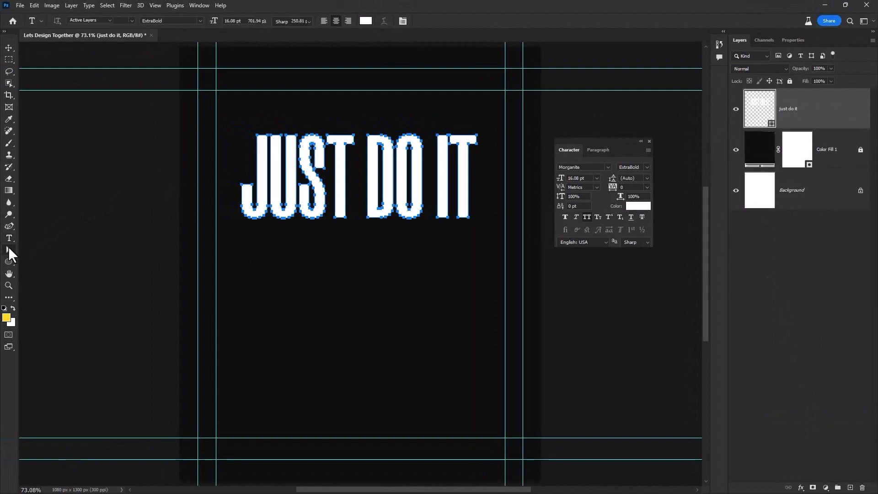
{"action": "left_click", "coordinate": [8, 247]}
{"action": "left_click", "coordinate": [65, 259]}
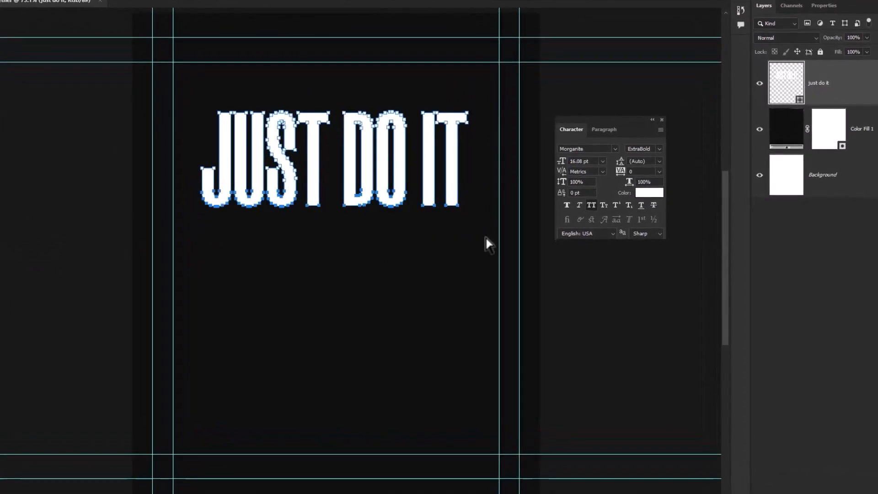
{"action": "key", "text": "shift+Down"}
{"action": "key", "text": "shift+Down"}
{"action": "key", "text": "shift+Down"}
{"action": "key", "text": "shift+Down"}
{"action": "key", "text": "shift+Down"}
{"action": "key", "text": "shift+Down"}
{"action": "key", "text": "shift+Down"}
{"action": "key", "text": "shift+Down"}
{"action": "key", "text": "shift+Down"}
{"action": "key", "text": "shift+Down"}
{"action": "key", "text": "shift+Down"}
{"action": "key", "text": "shift+Down"}
{"action": "key", "text": "shift+Down"}
{"action": "key", "text": "shift+Down"}
{"action": "key", "text": "shift+Down"}
{"action": "key", "text": "shift+Down"}
{"action": "key", "text": "shift+Down"}
{"action": "key", "text": "shift+Down"}
{"action": "key", "text": "shift+Down"}
{"action": "key", "text": "shift+Down"}
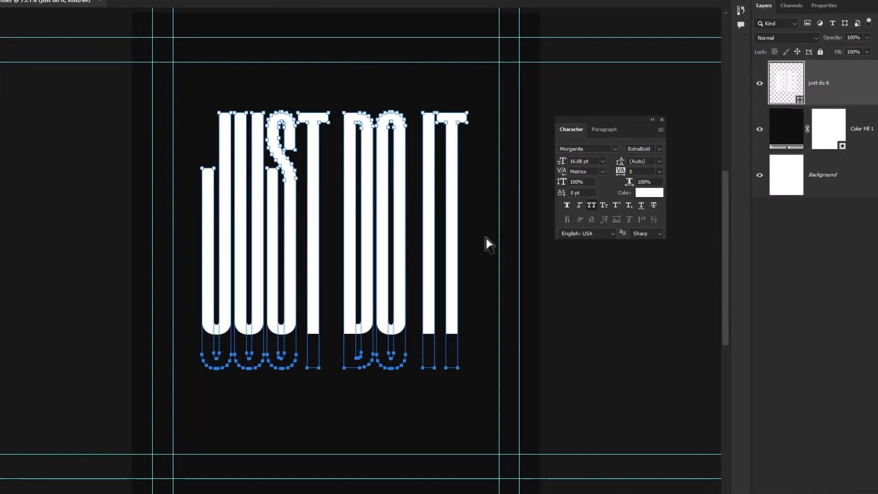
{"action": "key", "text": "shift+Down"}
{"action": "key", "text": "shift+Down"}
{"action": "key", "text": "shift+Down"}
{"action": "key", "text": "shift+Down"}
{"action": "key", "text": "shift+Down"}
{"action": "key", "text": "shift+Down"}
{"action": "key", "text": "shift+Down"}
{"action": "key", "text": "shift+Down"}
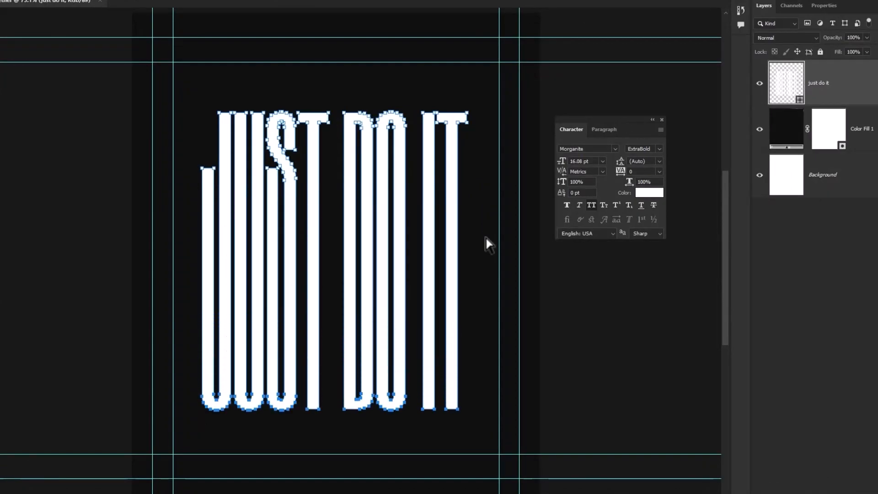
{"action": "left_click", "coordinate": [477, 237]}
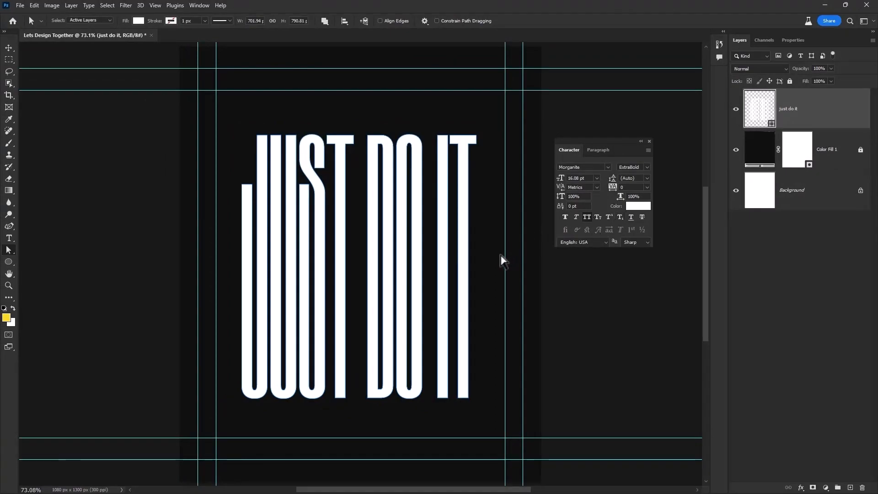
- Place the embedded shoe image "pngwing.com (4)", scaled down and positioned over the middle of the stretched lettering
{"action": "key", "text": "alt+f"}
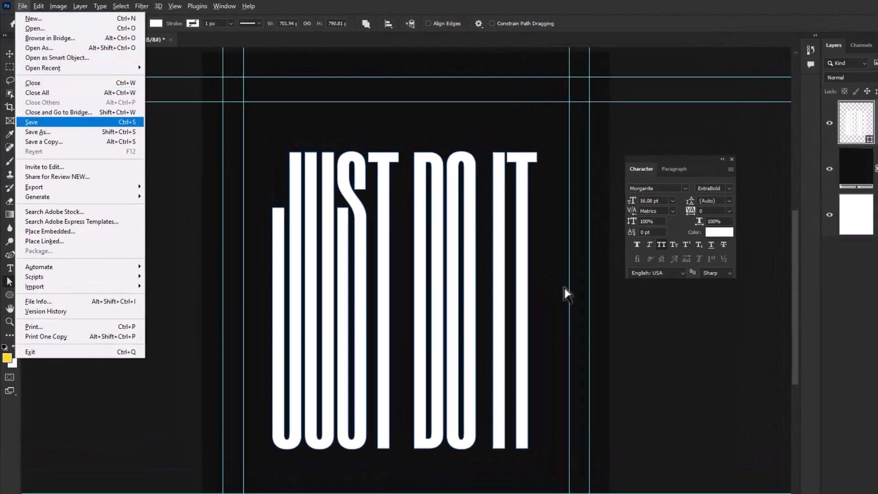
{"action": "key", "text": "Up"}
{"action": "key", "text": "Return"}
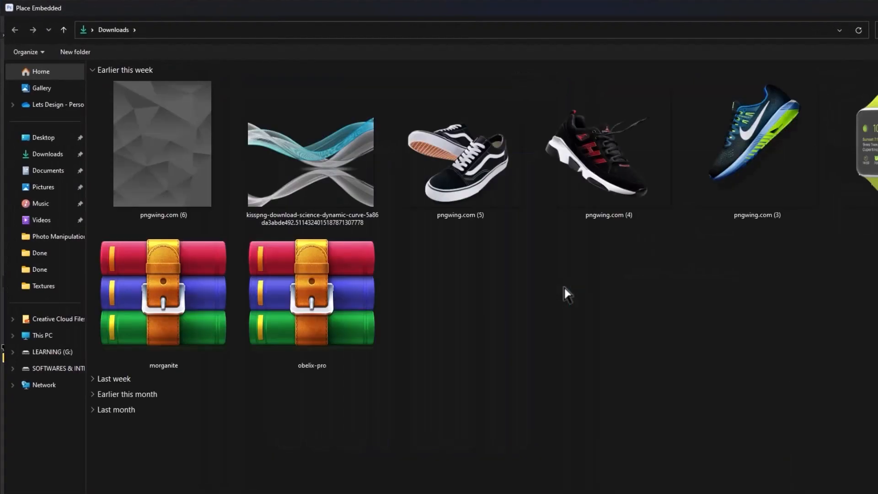
{"action": "double_click", "coordinate": [602, 158]}
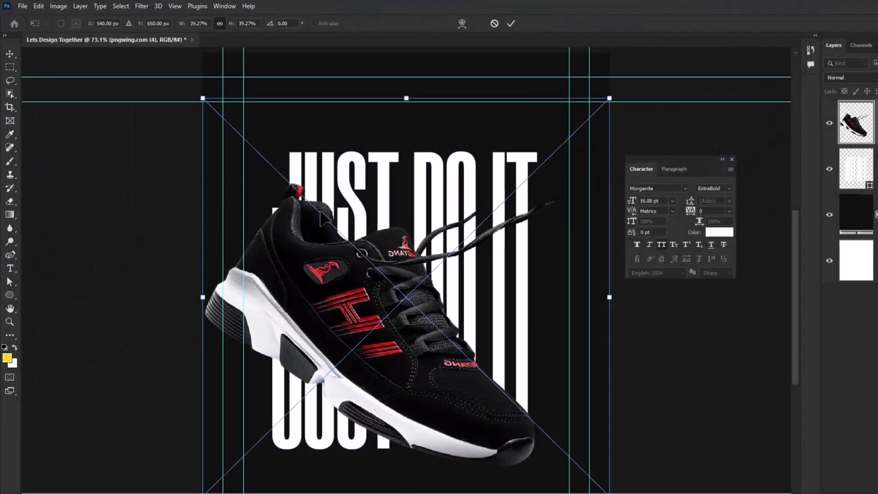
{"action": "left_click_drag", "start_coordinate": [203, 97], "coordinate": [400, 289]}
{"action": "left_click_drag", "start_coordinate": [526, 424], "coordinate": [432, 328]}
{"action": "key", "text": "Return"}
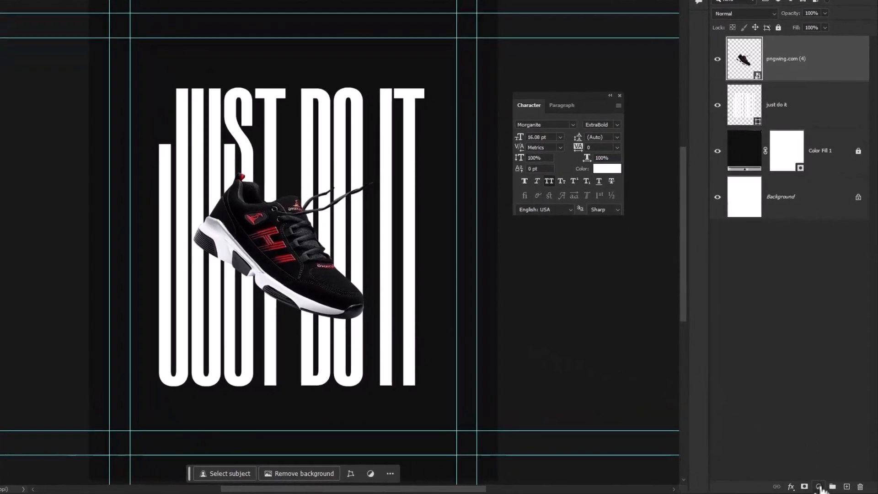
- Add a Hue/Saturation adjustment clipped to the shoe layer with Hue set to +37
{"action": "left_click", "coordinate": [825, 487]}
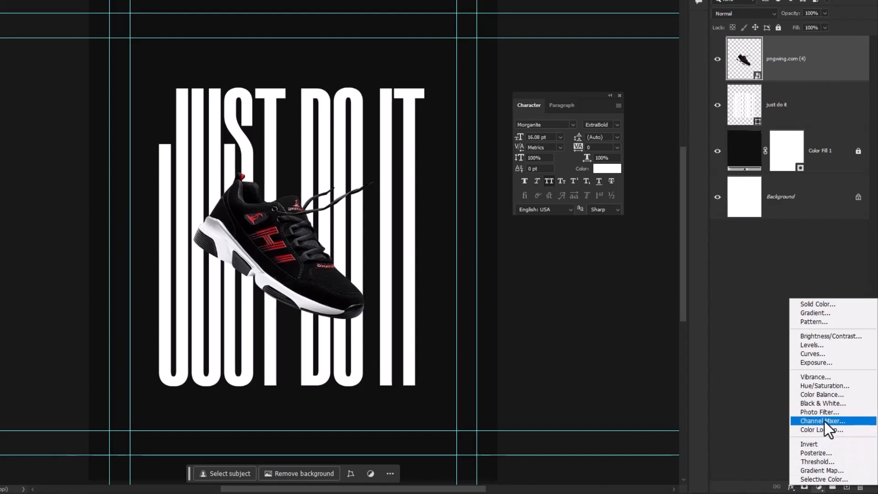
{"action": "left_click", "coordinate": [839, 385]}
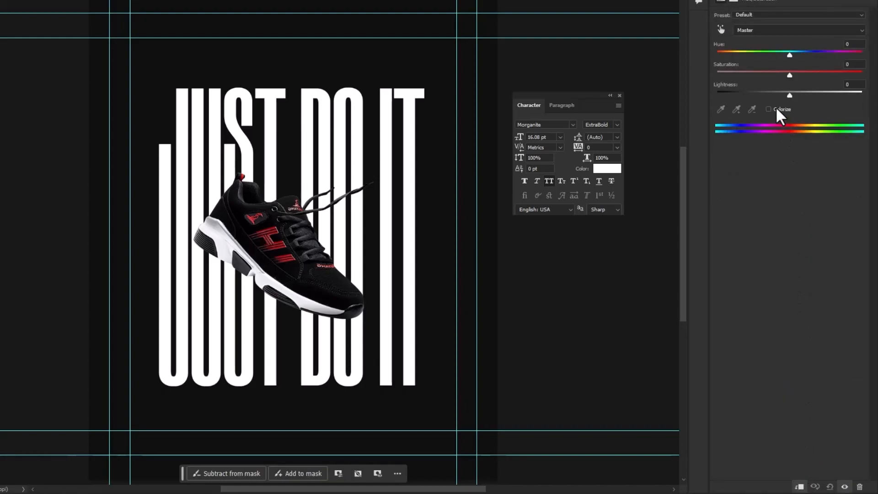
{"action": "mouse_move", "coordinate": [789, 53]}
{"action": "left_mouse_down"}
{"action": "mouse_move", "coordinate": [728, 57]}
{"action": "mouse_move", "coordinate": [817, 57]}
{"action": "mouse_move", "coordinate": [805, 54]}
{"action": "left_mouse_up"}
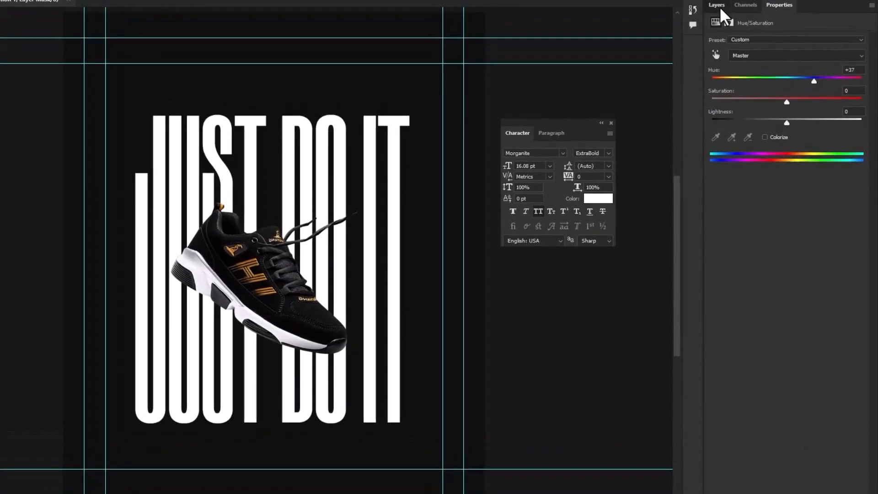
{"action": "left_click", "coordinate": [718, 5]}
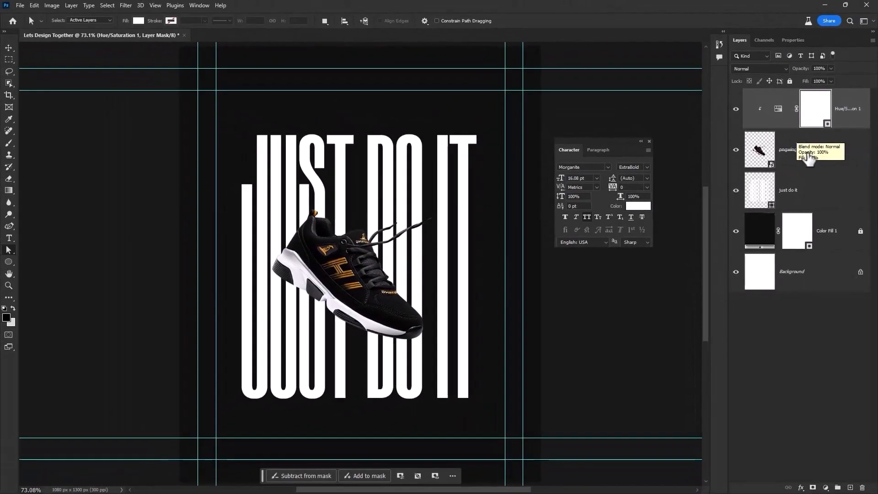
- Create an empty layer between the lettering and the shoe, and ready the Brush tool with the default black foreground color
{"action": "left_click", "coordinate": [810, 161]}
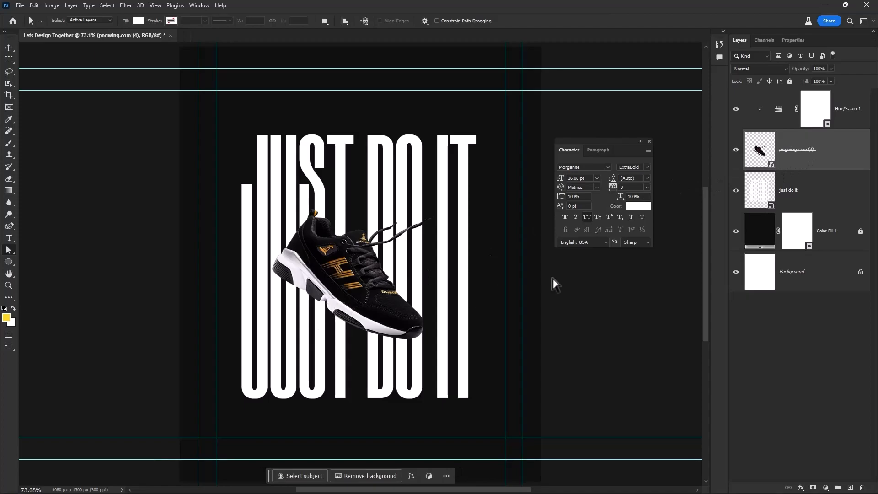
{"action": "left_click", "coordinate": [807, 195]}
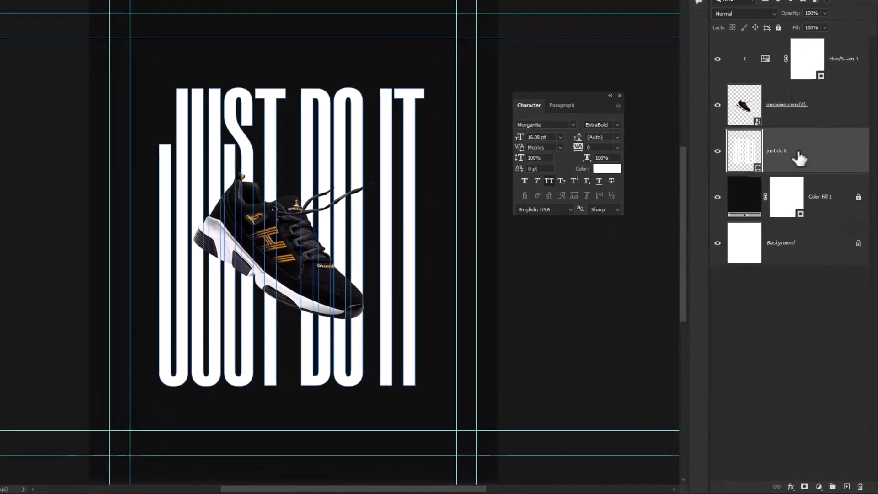
{"action": "left_click", "coordinate": [847, 487]}
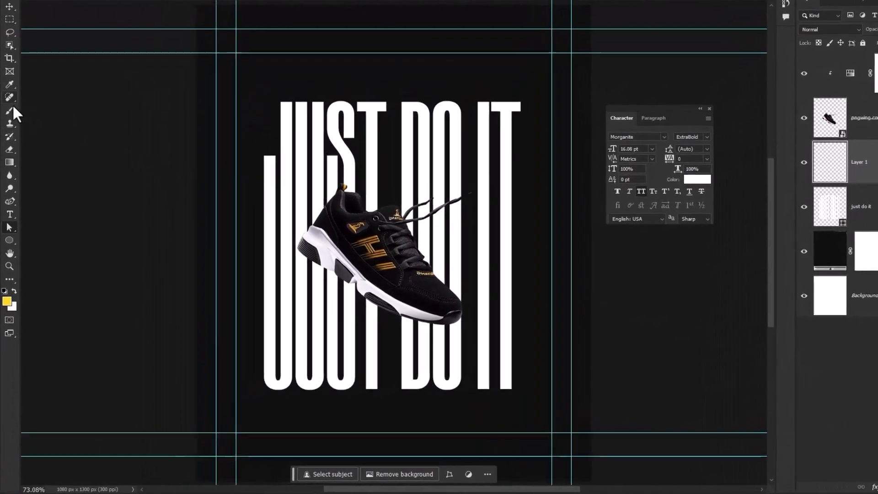
{"action": "left_click", "coordinate": [11, 109]}
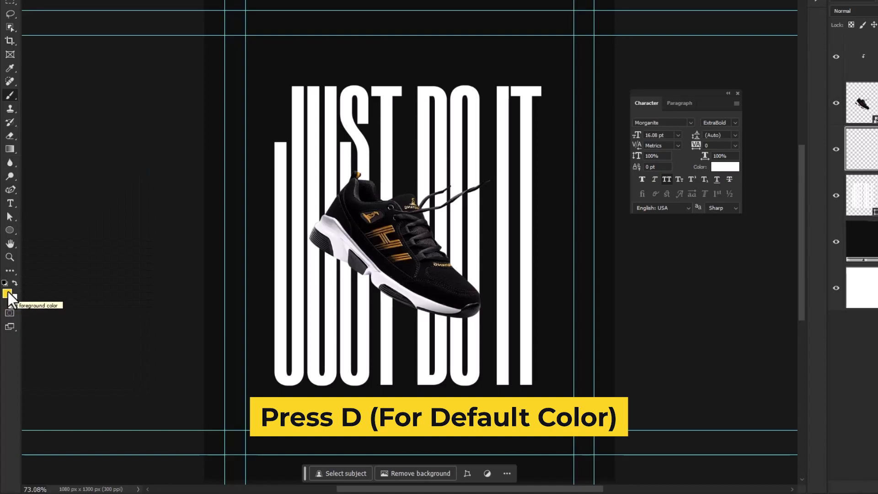
{"action": "key", "text": "d"}
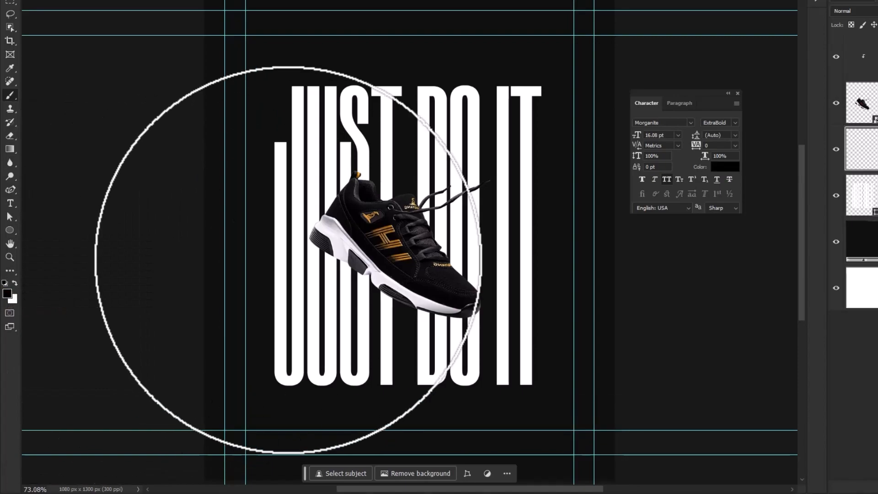
- Resize the soft black brush and paint a round blurred spot on the empty layer beneath the shoe
{"action": "left_click_drag", "start_coordinate": [400, 269], "coordinate": [362, 301]}
{"action": "mouse_move", "coordinate": [243, 301]}
{"action": "left_mouse_down"}
{"action": "mouse_move", "coordinate": [196, 288]}
{"action": "mouse_move", "coordinate": [203, 38]}
{"action": "left_mouse_up"}
{"action": "left_click_drag", "start_coordinate": [235, 288], "coordinate": [253, 283]}
{"action": "left_click", "coordinate": [261, 289]}
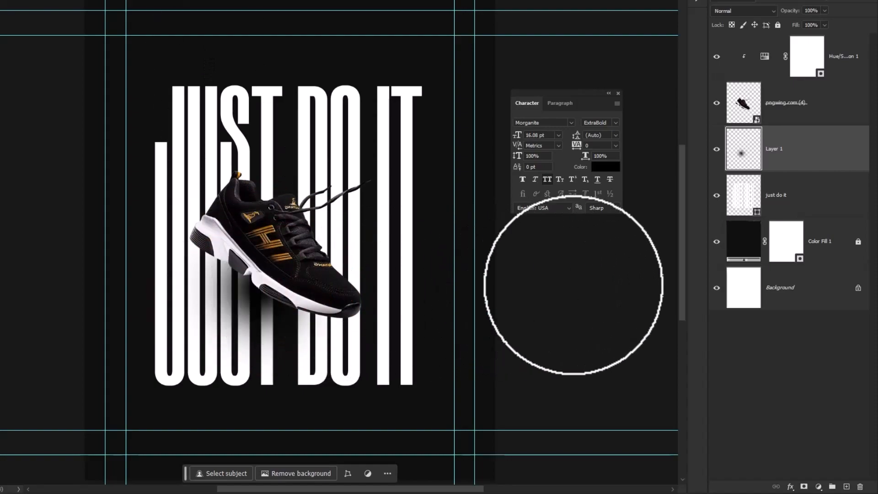
- Flatten the painted spot into a thin, wide shadow directly under the shoe's toe
{"action": "key", "text": "ctrl+t"}
{"action": "left_click_drag", "start_coordinate": [256, 195], "coordinate": [338, 316]}
{"action": "left_click_drag", "start_coordinate": [417, 315], "coordinate": [363, 316]}
{"action": "left_click_drag", "start_coordinate": [312, 318], "coordinate": [350, 319]}
{"action": "key", "text": "Return"}
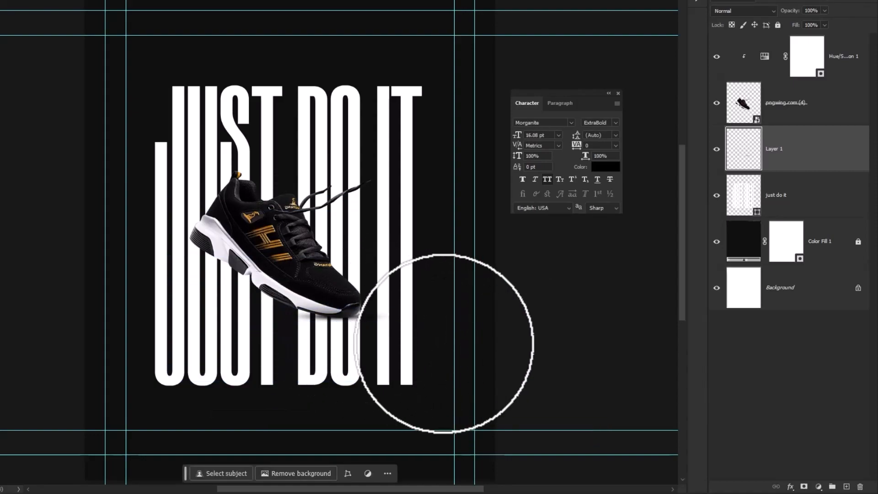
- Duplicate the shadow layer and adjust both shadow layers together under the shoe's toe
{"action": "key", "text": "ctrl+j"}
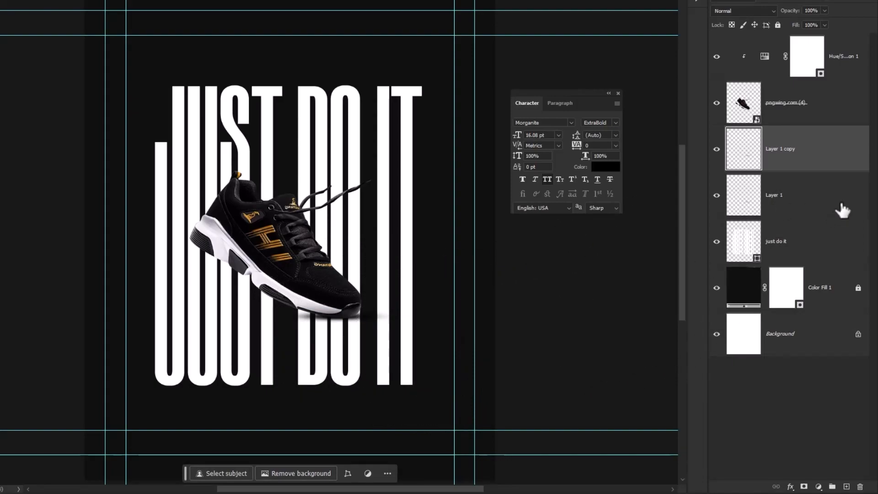
{"action": "left_click", "coordinate": [842, 205], "text": "shift"}
{"action": "key", "text": "ctrl+t"}
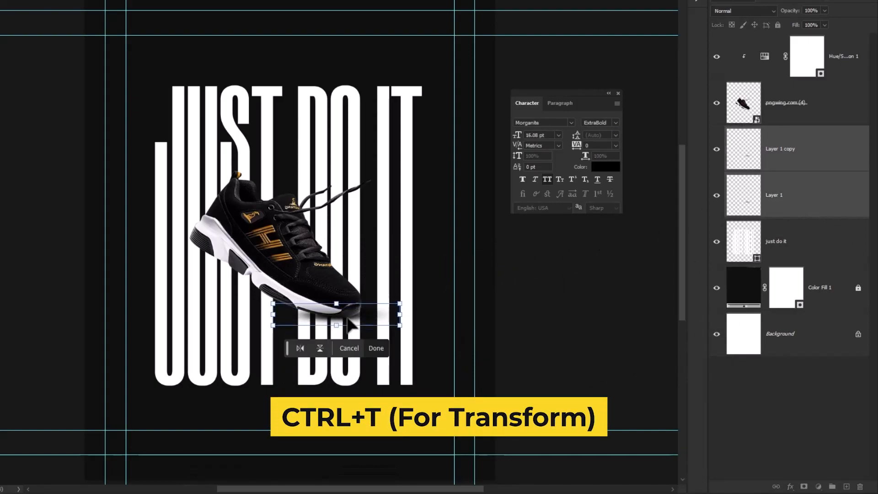
{"action": "key", "text": "Return"}
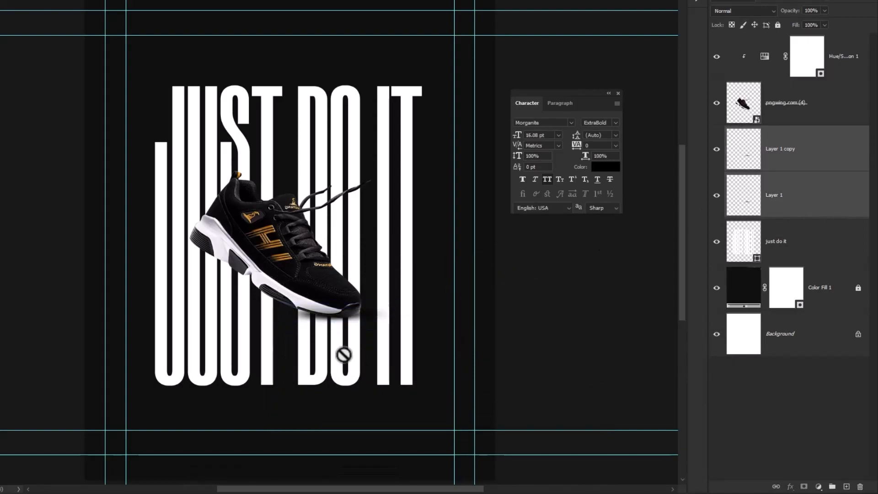
- Group the two shadow layers with the lettering, and lock the group, the shoe and its Hue/Saturation adjustment
{"action": "left_click", "coordinate": [818, 263], "text": "shift"}
{"action": "left_click", "coordinate": [832, 486]}
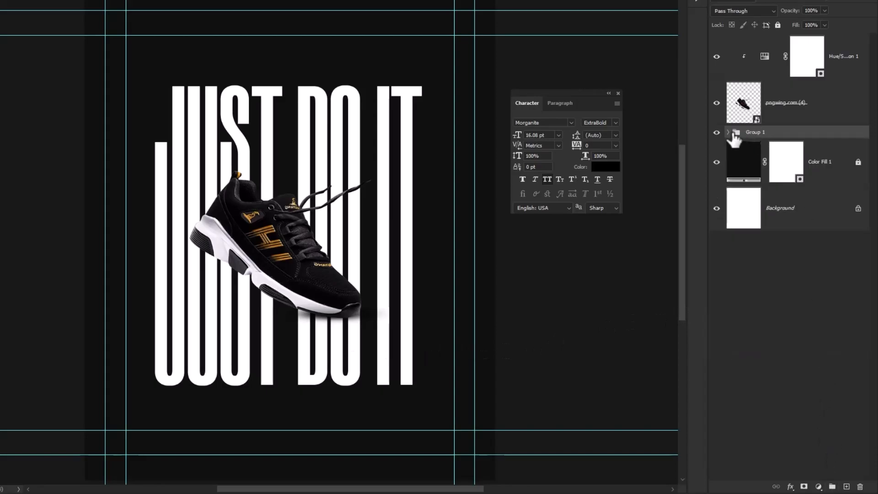
{"action": "left_click", "coordinate": [784, 37], "text": "shift"}
{"action": "left_click", "coordinate": [310, 211]}
{"action": "left_click", "coordinate": [370, 145]}
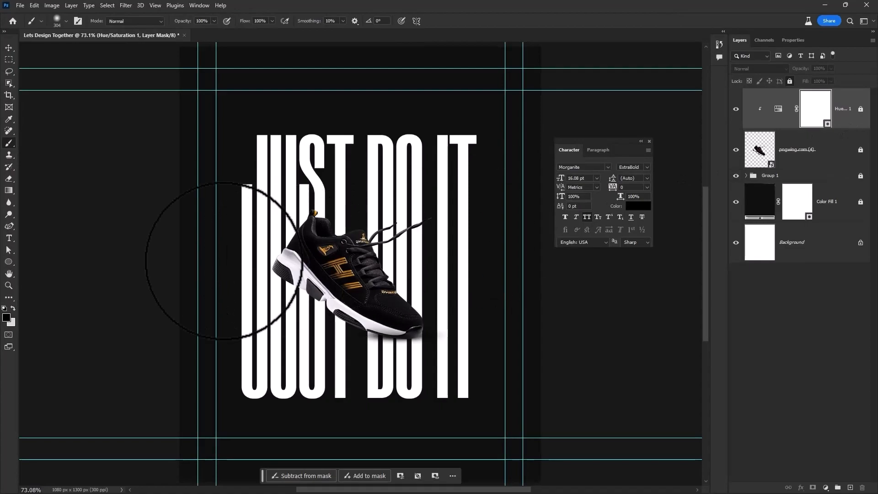
- Add the text "ENJOY THE RUN" above the start of the stretched lettering
{"action": "left_click", "coordinate": [9, 239]}
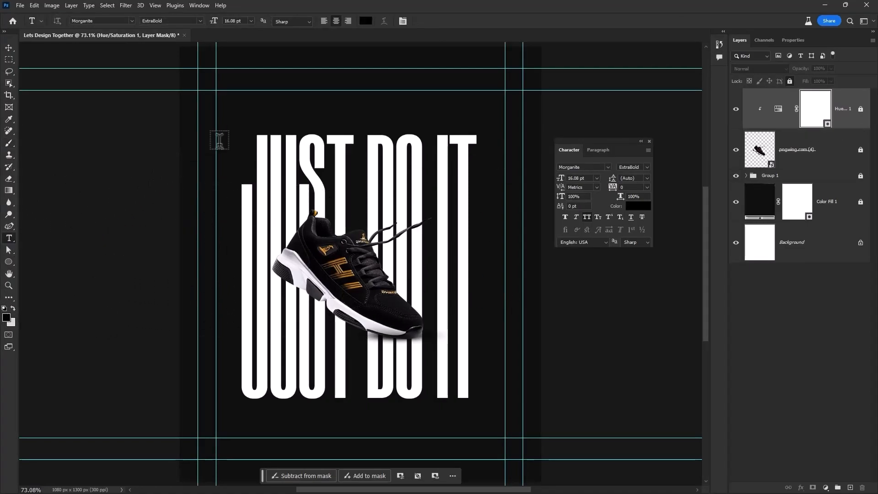
{"action": "left_click", "coordinate": [265, 112]}
{"action": "type", "text": "ENJOY THE DI"}
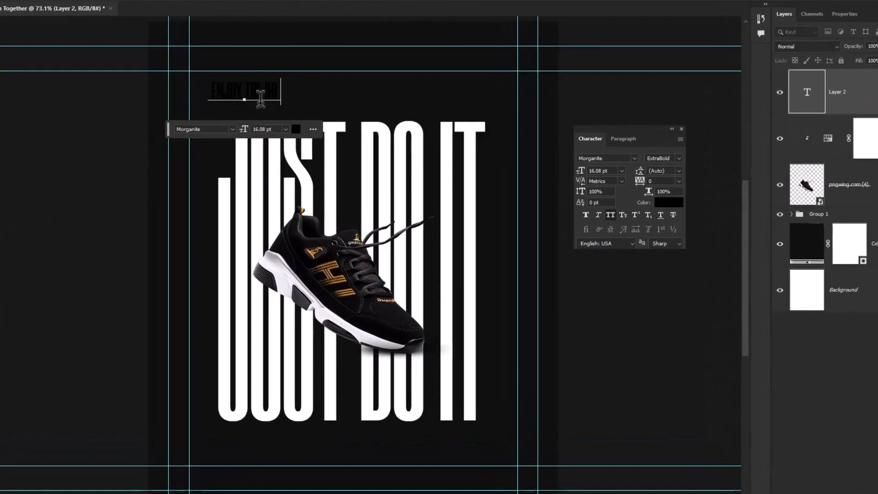
{"action": "type", "text": "N"}
- Set the color of the whole "ENJOY THE RUN" text to white (ffffff)
{"action": "key", "text": "ctrl+a"}
{"action": "key", "text": "ctrl+t"}
{"action": "key", "text": "ctrl+t"}
{"action": "left_click", "coordinate": [669, 202]}
{"action": "type", "text": "ffffff"}
{"action": "left_click", "coordinate": [819, 133]}
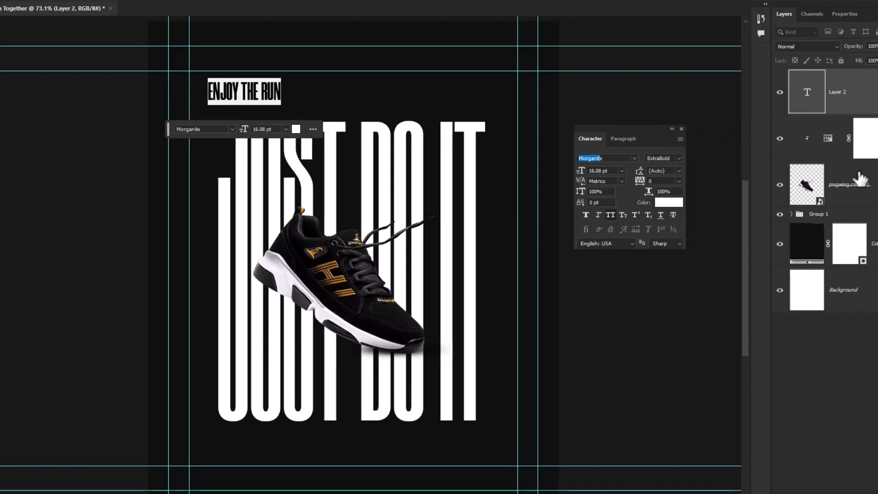
- Set the "ENJOY THE RUN" text to Montserrat Regular and color it yellow (fad726)
{"action": "type", "text": "mont"}
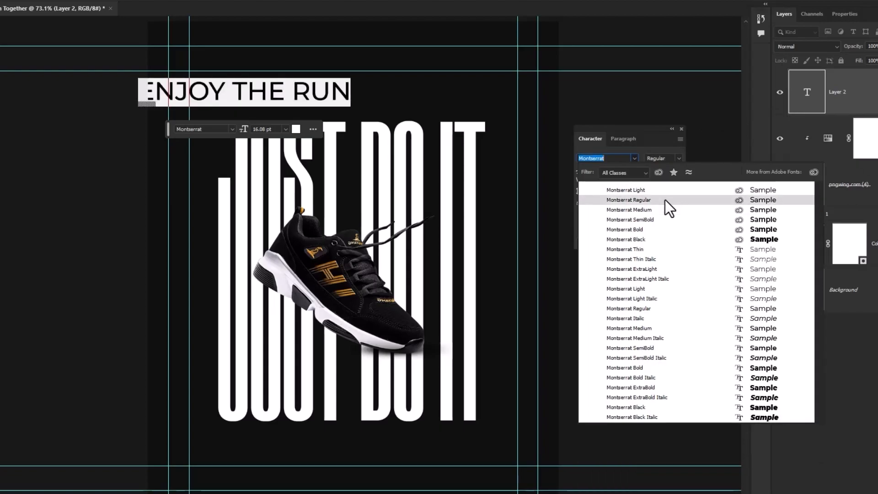
{"action": "left_click", "coordinate": [665, 200]}
{"action": "left_click", "coordinate": [669, 202]}
{"action": "left_click", "coordinate": [761, 303]}
{"action": "type", "text": "fad726"}
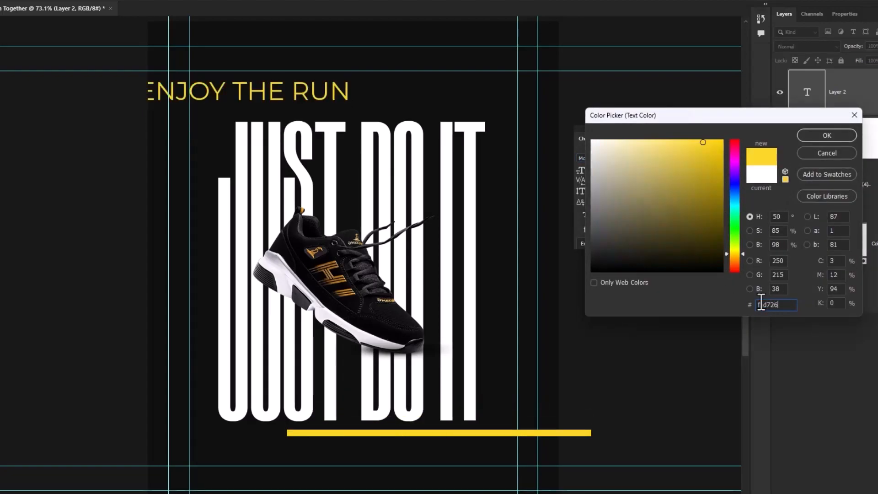
{"action": "key", "text": "Return"}
- Turn off All Caps for the tagline and correct its capitalization to "Enjoy the Run"
{"action": "left_click", "coordinate": [610, 215]}
{"action": "left_click_drag", "start_coordinate": [158, 91], "coordinate": [234, 91]}
{"action": "type", "text": "E"}
{"action": "key", "text": "Right"}
{"action": "key", "text": "Right"}
{"action": "key", "text": "Right"}
{"action": "key", "text": "Right"}
{"action": "key", "text": "Right"}
{"action": "key", "text": "Right"}
{"action": "key", "text": "Right"}
{"action": "key", "text": "Right"}
{"action": "key", "text": "Right"}
{"action": "key", "text": "Right"}
{"action": "key", "text": "BackSpace"}
{"action": "type", "text": "R"}
{"action": "key", "text": "ctrl+Return"}
- Scale the "Enjoy the Run" text to about 10.11 pt and position it just above "JUST"
{"action": "key", "text": "ctrl+t"}
{"action": "scroll", "coordinate": [350, 79], "scroll_direction": "up", "scroll_amount": 2}
{"action": "scroll", "coordinate": [350, 114], "scroll_direction": "left", "scroll_amount": 3}
{"action": "key", "text": "shift+Down"}
{"action": "key", "text": "shift+Down"}
{"action": "key", "text": "shift+Down"}
{"action": "key", "text": "shift+Down"}
{"action": "key", "text": "shift+Down"}
{"action": "left_click_drag", "start_coordinate": [435, 166], "coordinate": [470, 161]}
{"action": "key", "text": "shift+Up"}
{"action": "key", "text": "shift+Up"}
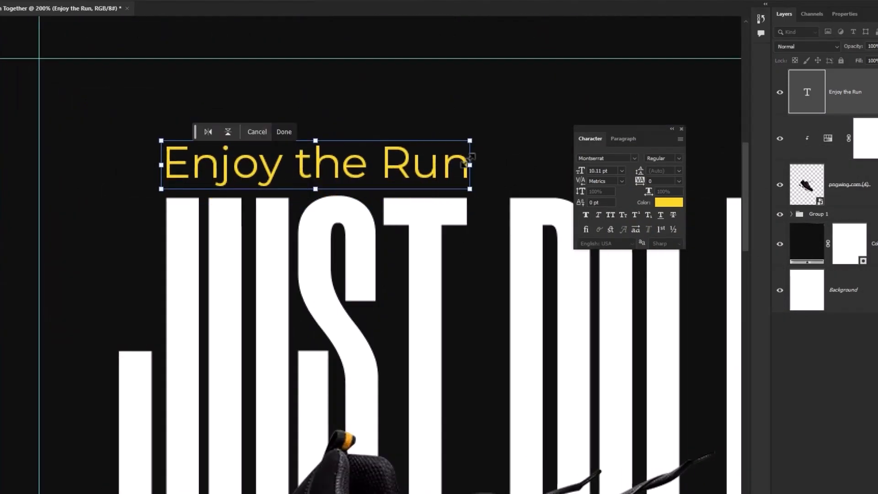
{"action": "key", "text": "Return"}
{"action": "key", "text": "ctrl+0"}
- Set the "Enjoy the Run" text's size to 9 pt and its tracking to 60
{"action": "left_click", "coordinate": [586, 214]}
{"action": "left_click", "coordinate": [586, 215]}
{"action": "triple_click", "coordinate": [308, 111]}
{"action": "left_click", "coordinate": [622, 171]}
{"action": "left_click", "coordinate": [606, 205]}
{"action": "left_click", "coordinate": [599, 182]}
{"action": "key", "text": "Tab"}
{"action": "type", "text": "60"}
{"action": "key", "text": "ctrl+Return"}
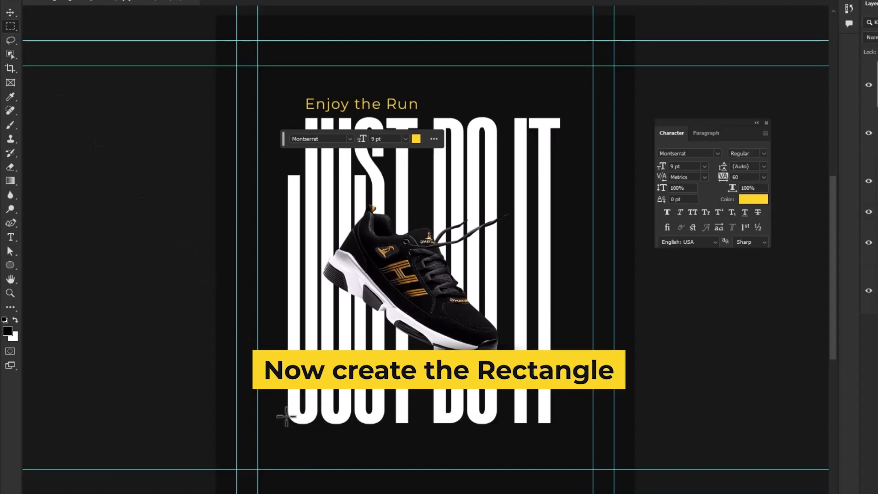
- Select a rectangle across the lettering's lower end and fill it with a yellow (fad02c) Solid Color layer
{"action": "left_click_drag", "start_coordinate": [287, 411], "coordinate": [561, 426]}
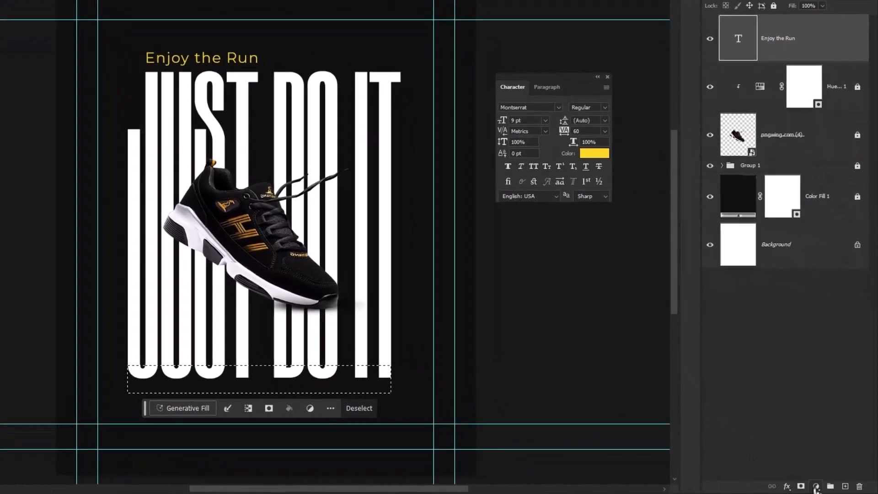
{"action": "left_click", "coordinate": [826, 488]}
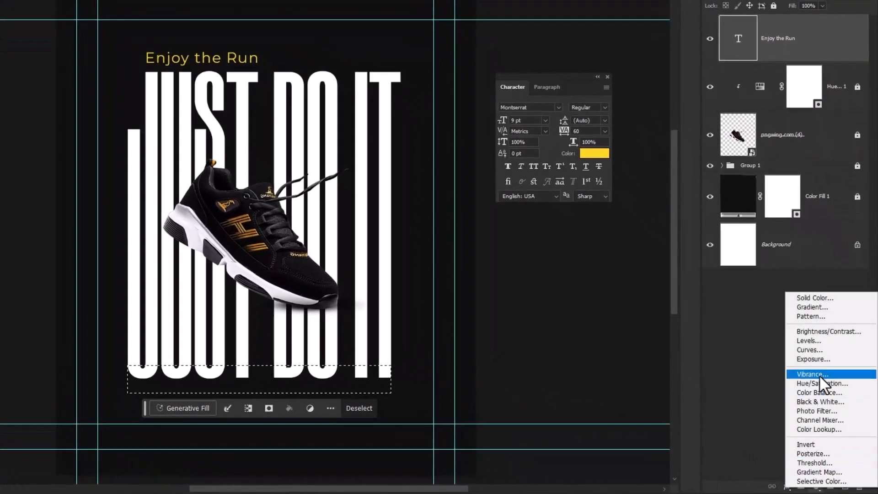
{"action": "left_click", "coordinate": [828, 300]}
{"action": "type", "text": "fad02c"}
{"action": "key", "text": "Return"}
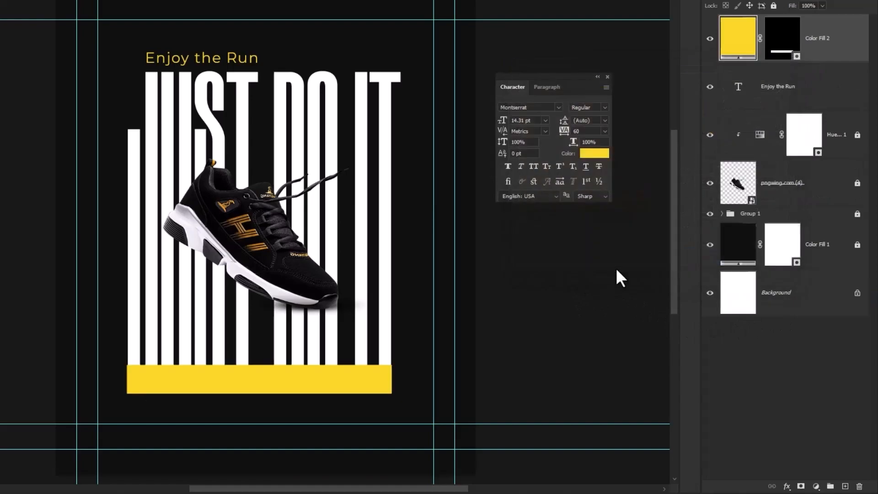
- Move the yellow bar down so it sits just below the stretched lettering with a small gap
{"action": "key", "text": "ctrl+t"}
{"action": "key", "text": "shift+Down"}
{"action": "key", "text": "shift+Down"}
{"action": "key", "text": "shift+Down"}
{"action": "key", "text": "shift+Down"}
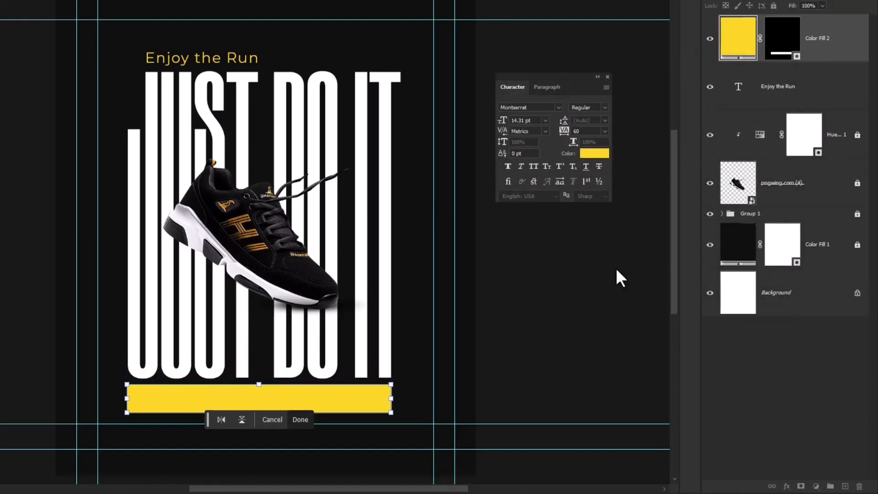
{"action": "key", "text": "Down"}
{"action": "key", "text": "Down"}
{"action": "key", "text": "Down"}
{"action": "key", "text": "Down"}
{"action": "key", "text": "Down"}
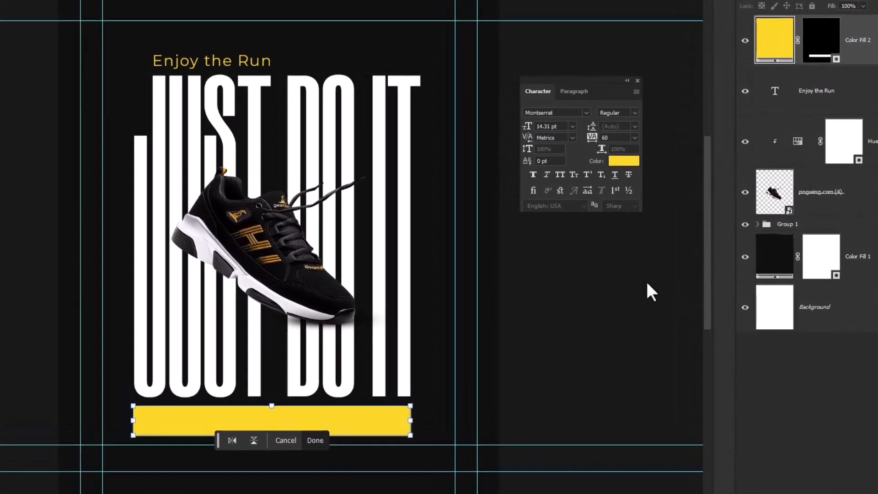
{"action": "key", "text": "Return"}
- Add the text "the running shoe" across the lower lettering, colored black and set in All Caps
{"action": "key", "text": "t"}
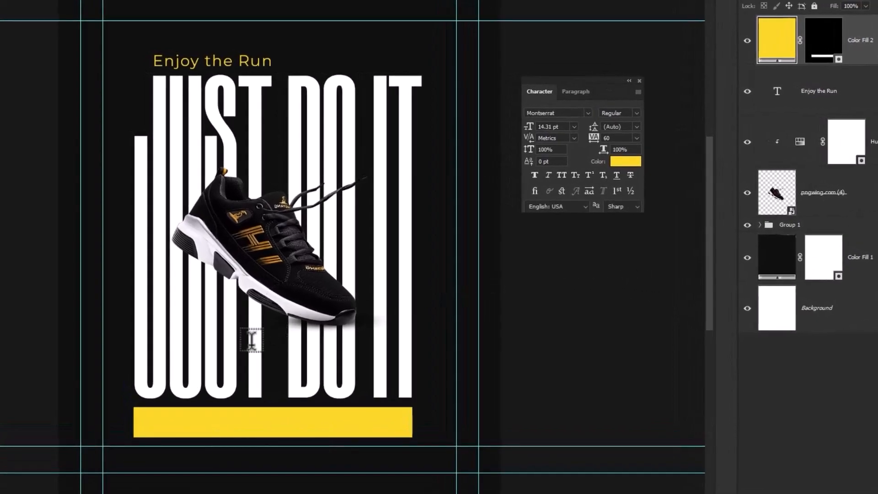
{"action": "left_click", "coordinate": [219, 359]}
{"action": "type", "text": "the running shoe"}
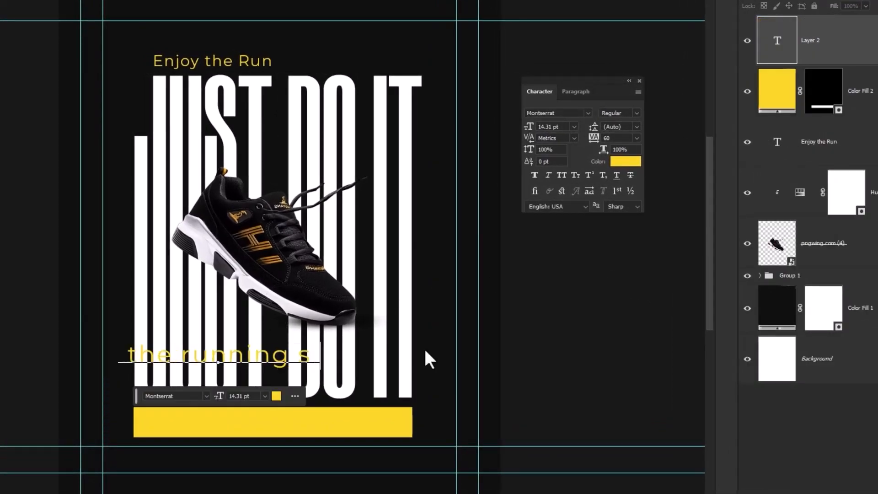
{"action": "key", "text": "ctrl+a"}
{"action": "left_click", "coordinate": [626, 161]}
{"action": "left_click", "coordinate": [496, 288]}
{"action": "left_click", "coordinate": [799, 90]}
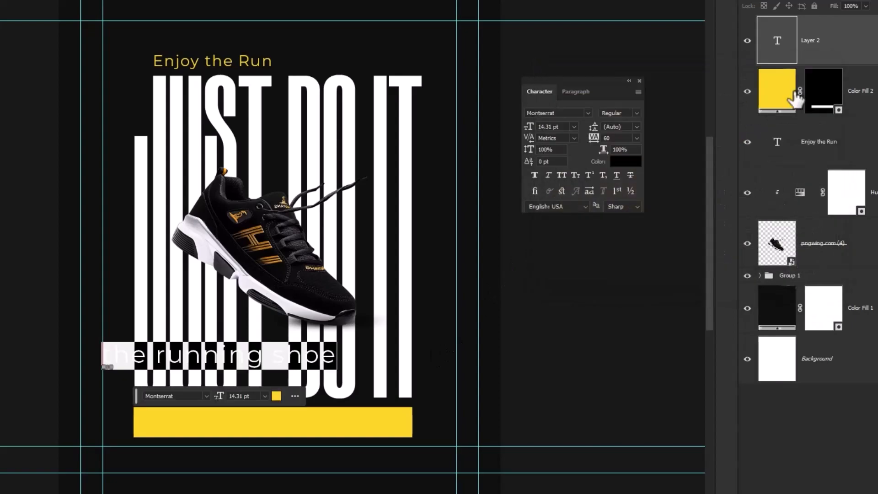
{"action": "left_click", "coordinate": [562, 175]}
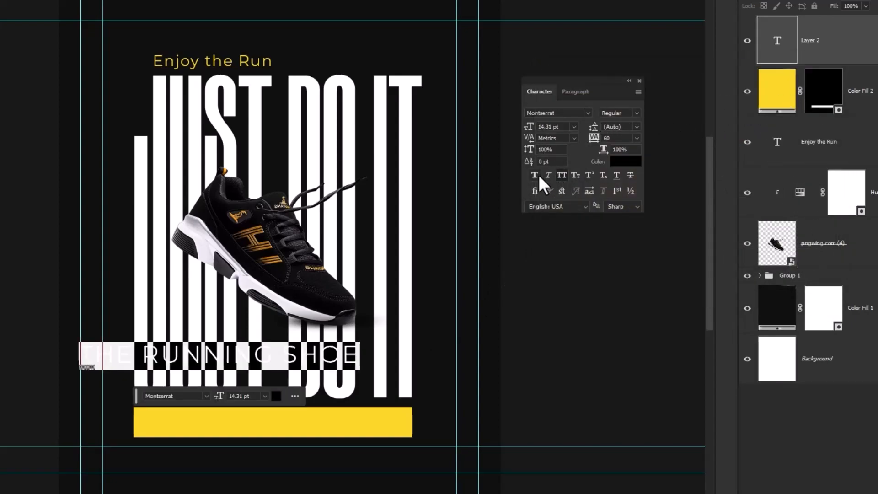
{"action": "key", "text": "ctrl+Return"}
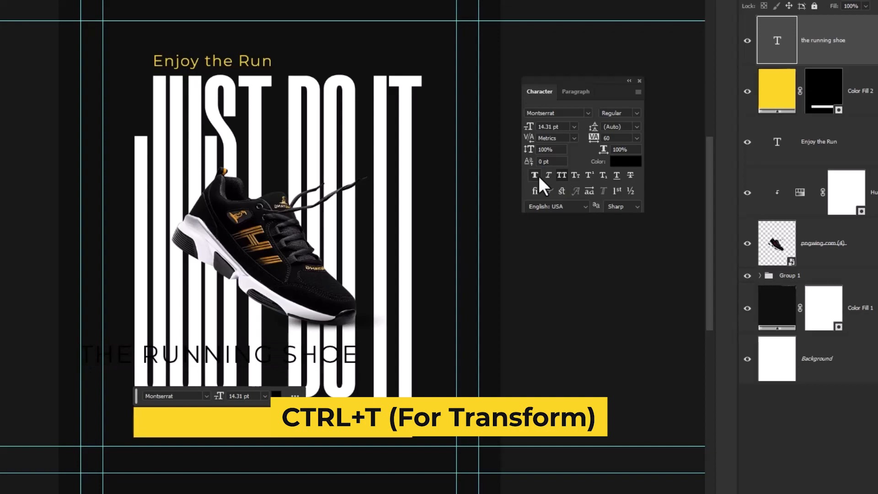
- Scale the "THE RUNNING SHOE" text to about 7.63 pt and place it on the yellow bar
{"action": "key", "text": "ctrl+t"}
{"action": "left_click_drag", "start_coordinate": [79, 343], "coordinate": [156, 354]}
{"action": "left_click_drag", "start_coordinate": [257, 359], "coordinate": [266, 422]}
{"action": "left_click_drag", "start_coordinate": [368, 413], "coordinate": [317, 419]}
{"action": "key", "text": "Return"}
- Set the "THE RUNNING SHOE" text's font weight to Medium and its tracking to 400
{"action": "double_click", "coordinate": [317, 419]}
{"action": "left_click", "coordinate": [637, 113]}
{"action": "left_click", "coordinate": [630, 145]}
{"action": "left_click", "coordinate": [274, 414]}
{"action": "key", "text": "ctrl+a"}
{"action": "left_click", "coordinate": [593, 138]}
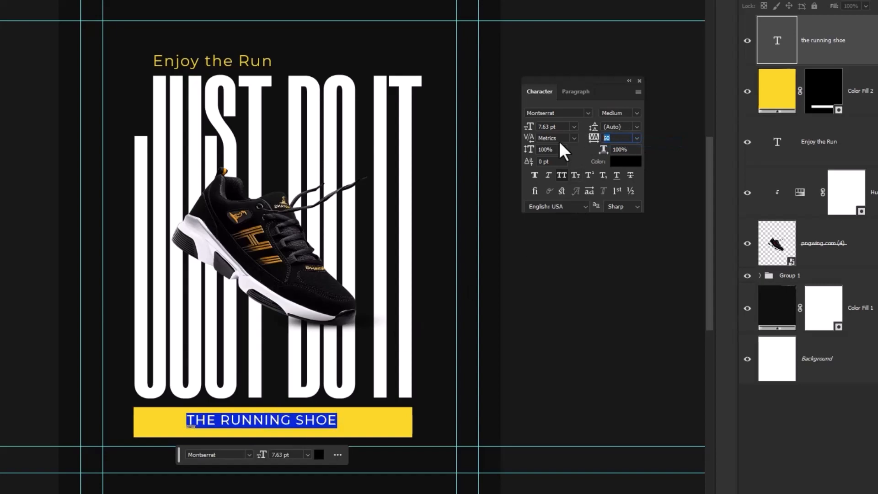
{"action": "key", "text": "shift+Up"}
{"action": "key", "text": "shift+Up"}
{"action": "key", "text": "shift+Up"}
{"action": "key", "text": "shift+Up"}
{"action": "key", "text": "shift+Up"}
{"action": "key", "text": "shift+Up"}
{"action": "key", "text": "shift+Up"}
{"action": "key", "text": "shift+Up"}
{"action": "key", "text": "shift+Up"}
{"action": "key", "text": "shift+Up"}
{"action": "key", "text": "shift+Up"}
{"action": "key", "text": "shift+Up"}
{"action": "key", "text": "shift+Up"}
{"action": "key", "text": "shift+Up"}
{"action": "key", "text": "shift+Up"}
{"action": "key", "text": "shift+Up"}
{"action": "key", "text": "shift+Up"}
{"action": "key", "text": "shift+Up"}
{"action": "key", "text": "shift+Up"}
{"action": "key", "text": "shift+Up"}
{"action": "key", "text": "Return"}
- Reduce the yellow bar's height by raising its lower edge closer to the text
{"action": "left_click", "coordinate": [826, 115]}
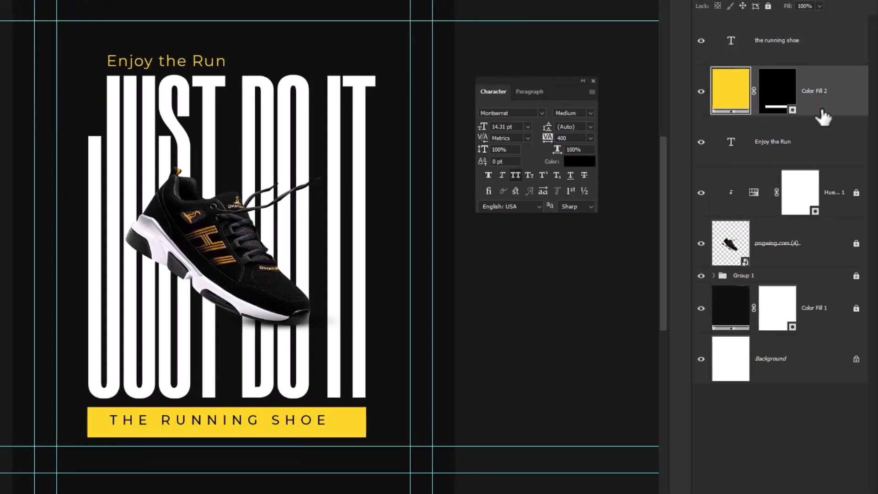
{"action": "key", "text": "ctrl+t"}
{"action": "left_click_drag", "start_coordinate": [227, 438], "coordinate": [227, 428]}
{"action": "key", "text": "Return"}
- Nudge the "THE RUNNING SHOE" text slightly up and to the right to center it in the yellow bar
{"action": "left_click", "coordinate": [832, 50]}
{"action": "key", "text": "ctrl+t"}
{"action": "key", "text": "Up"}
{"action": "key", "text": "Up"}
{"action": "key", "text": "Up"}
{"action": "key", "text": "Up"}
{"action": "key", "text": "Up"}
{"action": "key", "text": "Right"}
{"action": "key", "text": "Right"}
{"action": "key", "text": "Right"}
{"action": "key", "text": "Right"}
{"action": "key", "text": "Right"}
{"action": "key", "text": "Right"}
{"action": "key", "text": "Right"}
{"action": "key", "text": "Right"}
{"action": "key", "text": "Right"}
{"action": "key", "text": "Right"}
{"action": "key", "text": "Return"}
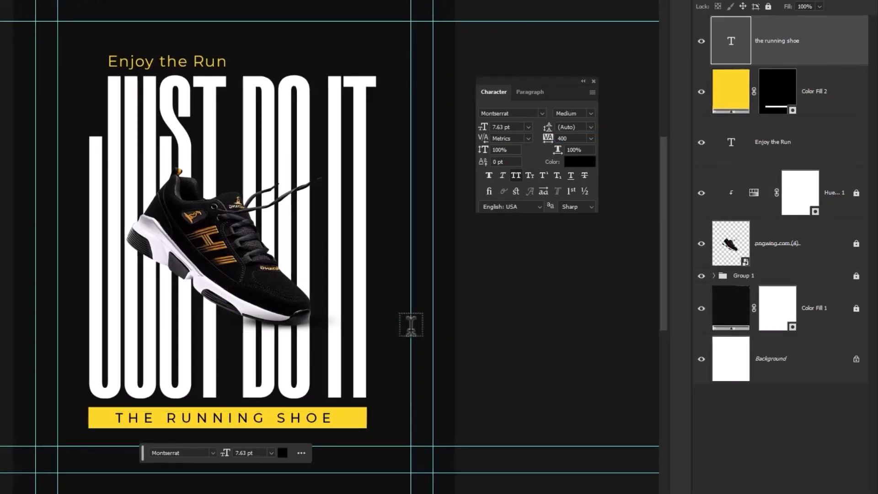